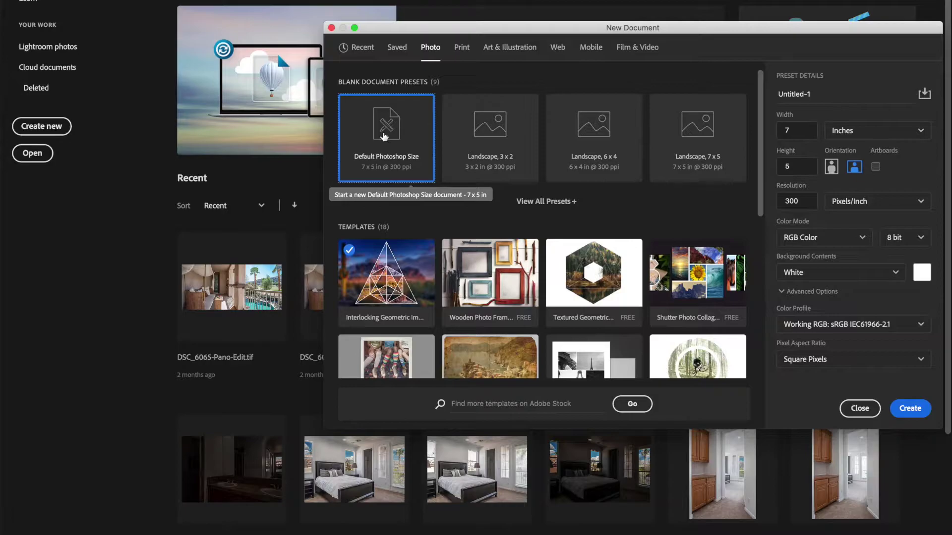
Create a blank white 7 × 5 in, 300 ppi document from the Default Photoshop Size preset
left_click(907, 409)
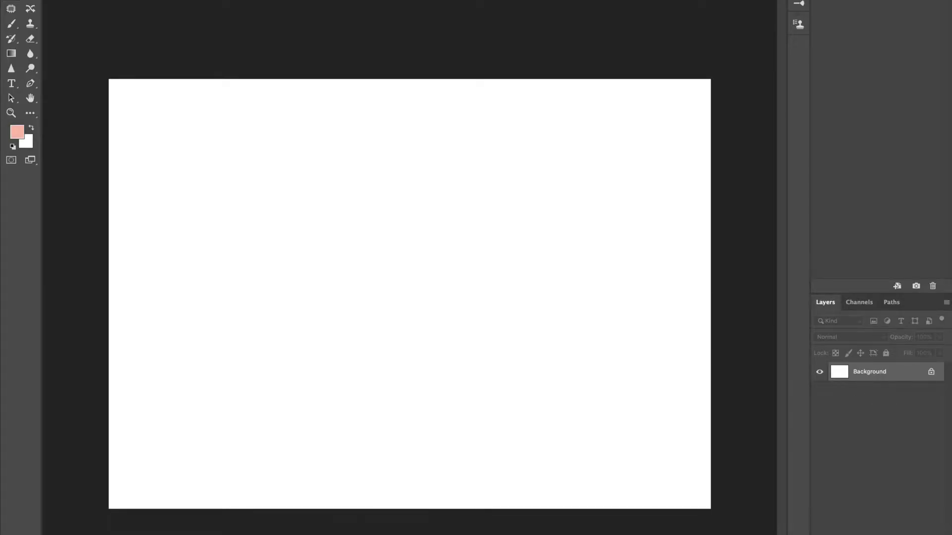
Place DSC_4184.NEF into the document with its Camera Raw contrast raised to +14
left_click_drag(453, 285, 428, 292)
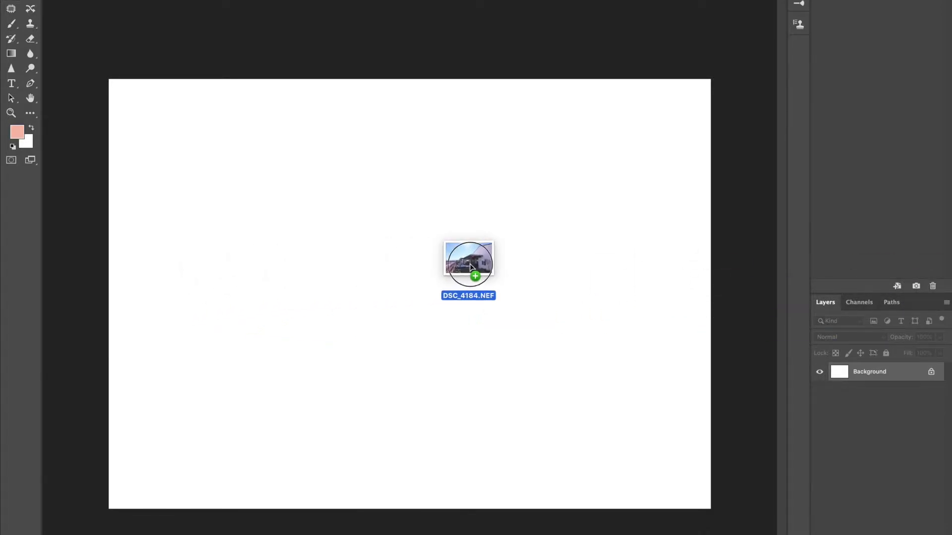
left_click_drag(499, 276, 421, 267)
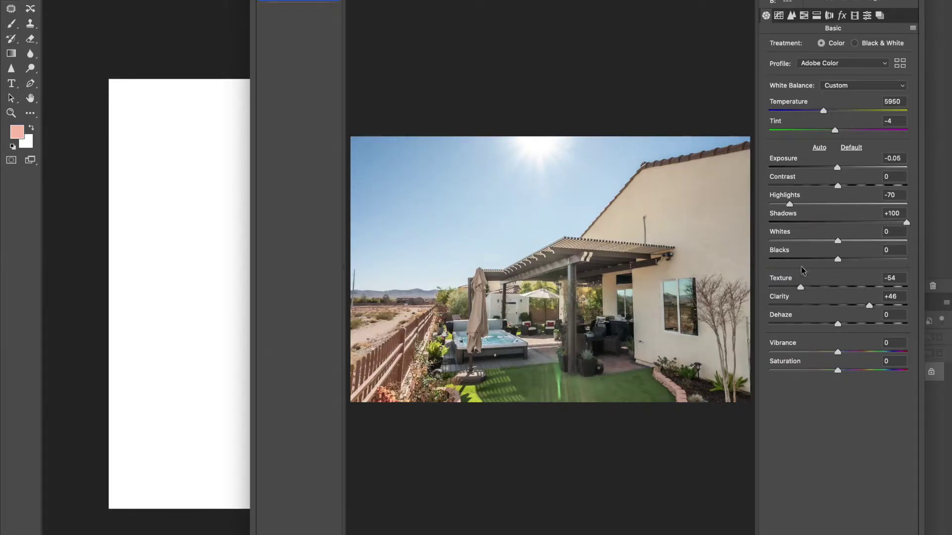
left_click(847, 186)
left_click(848, 186)
key("Return")
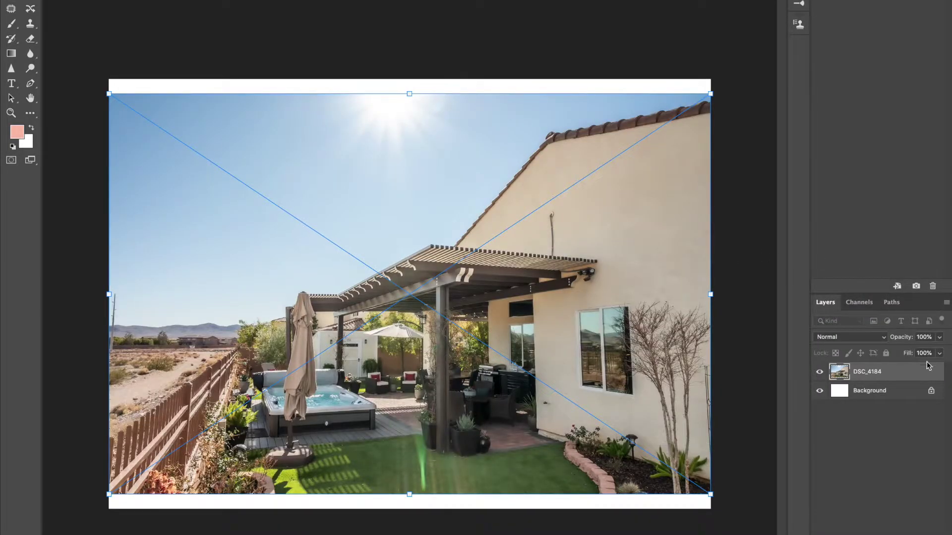
Commit the photo, unlock the background as Layer 0, and merge it with DSC_4184
key("Return")
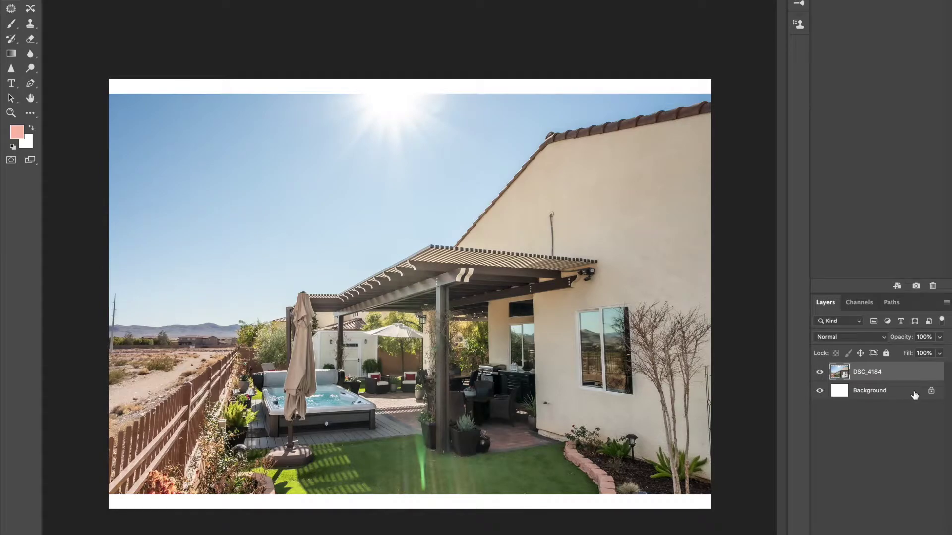
left_click(931, 391)
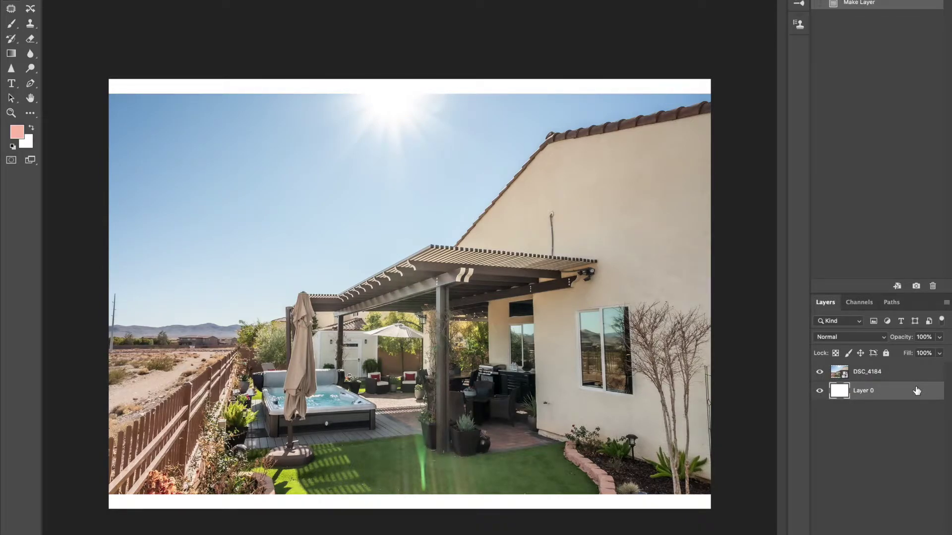
left_click(906, 374)
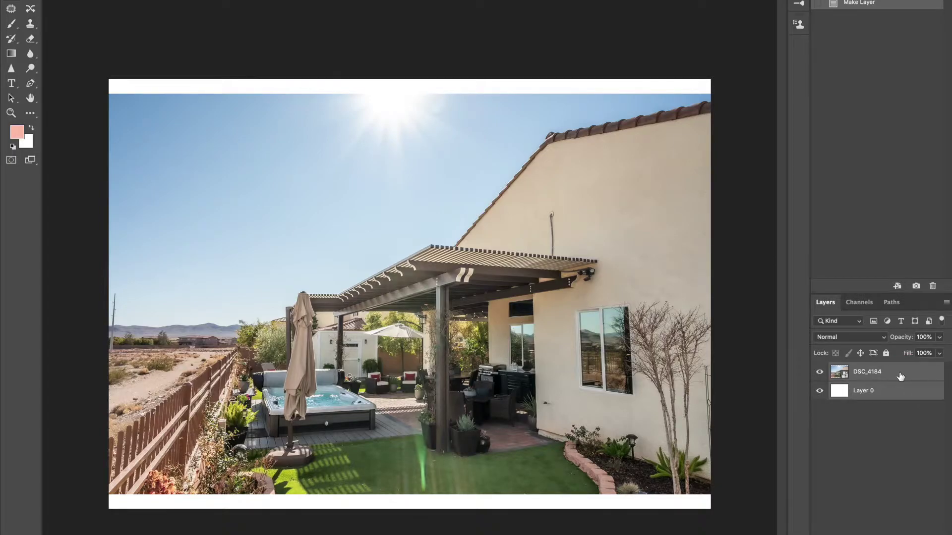
key("ctrl+e")
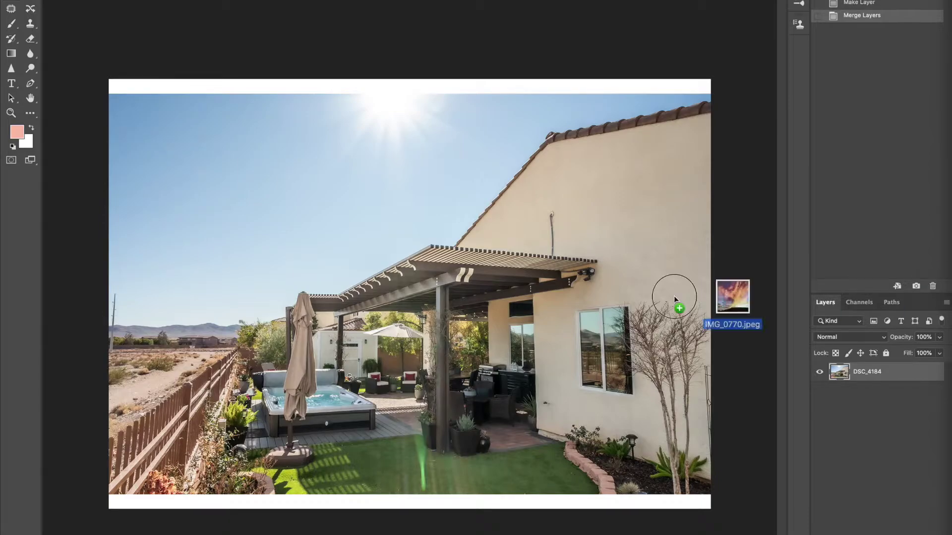
Bring IMG_0770.jpeg in as a new layer, enlarge it and move it up-left
left_click_drag(872, 288, 388, 305)
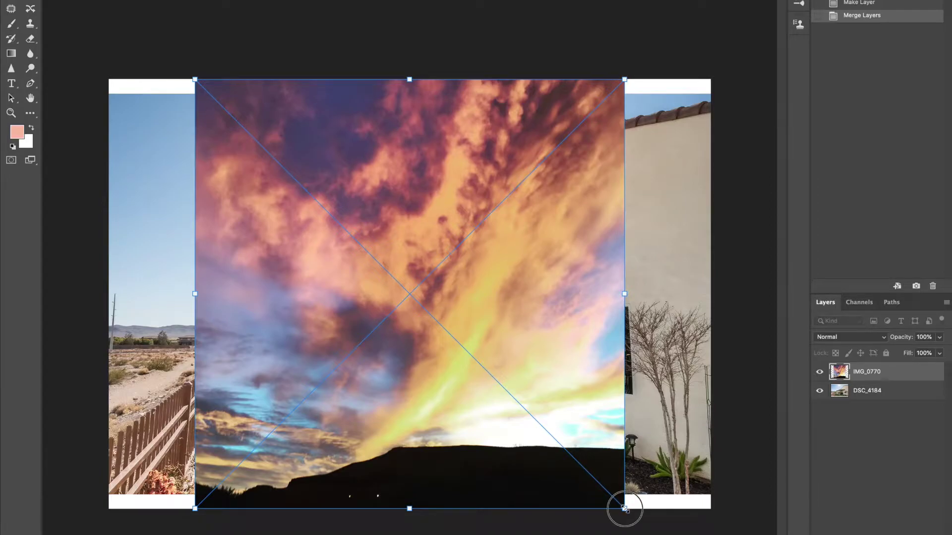
left_click_drag(625, 508, 711, 534)
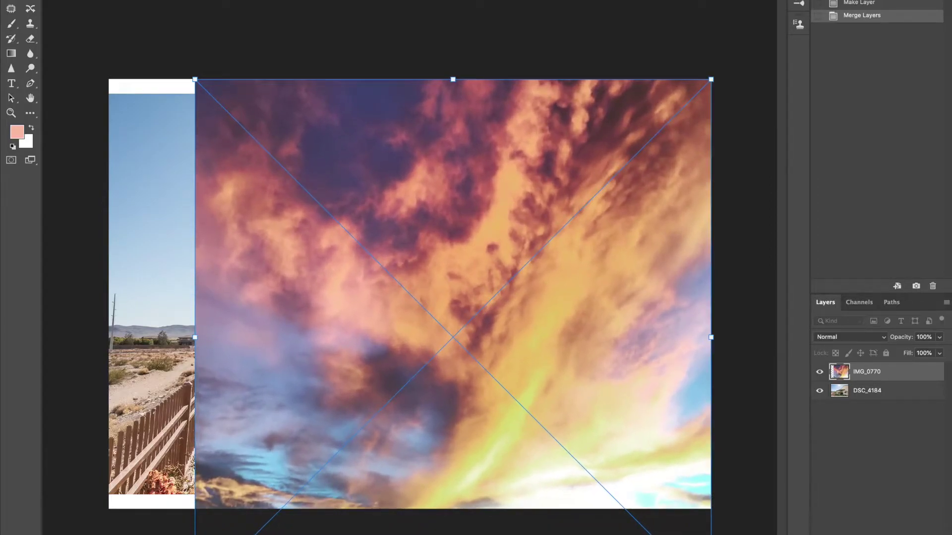
key("ctrl+minus")
key("ctrl+minus")
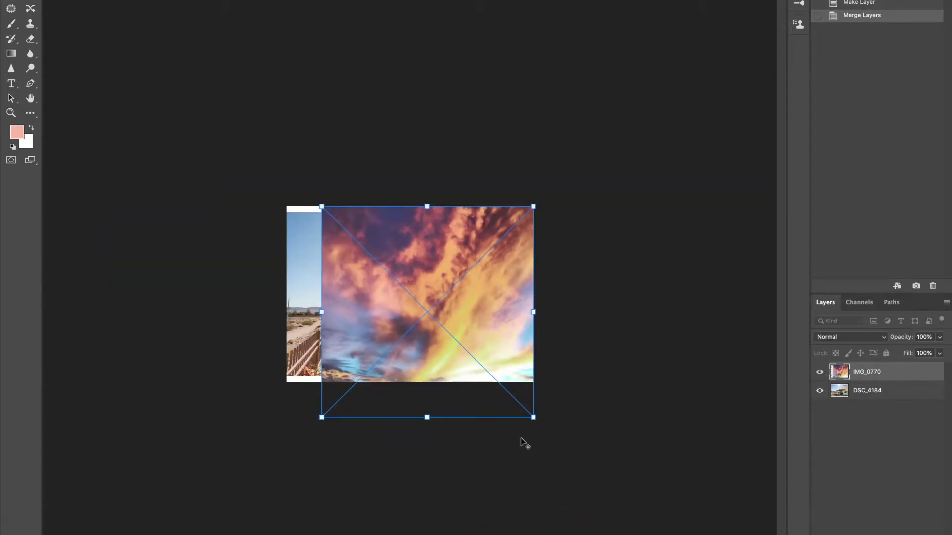
left_click_drag(533, 417, 563, 438)
mouse_move(472, 393)
left_mouse_down()
mouse_move(359, 270)
mouse_move(368, 300)
left_mouse_up()
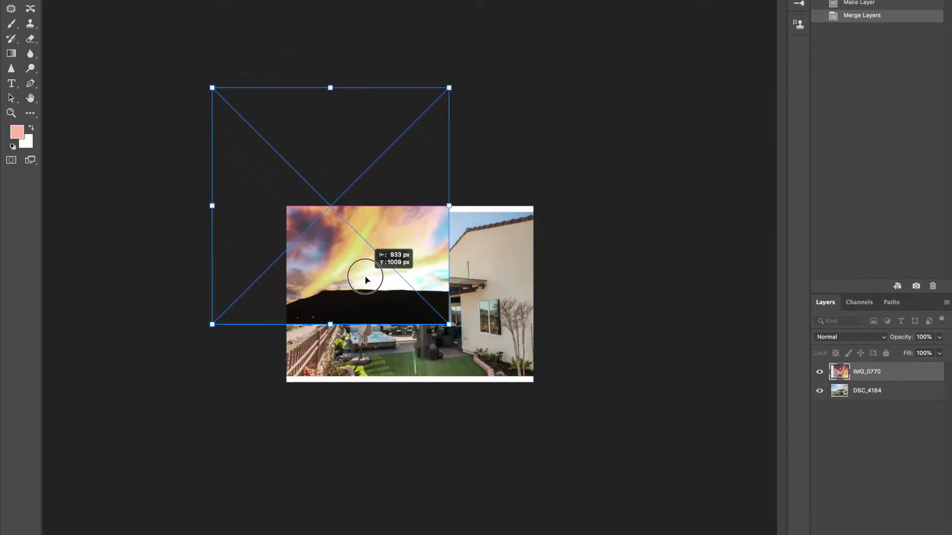
left_click_drag(369, 300, 368, 299)
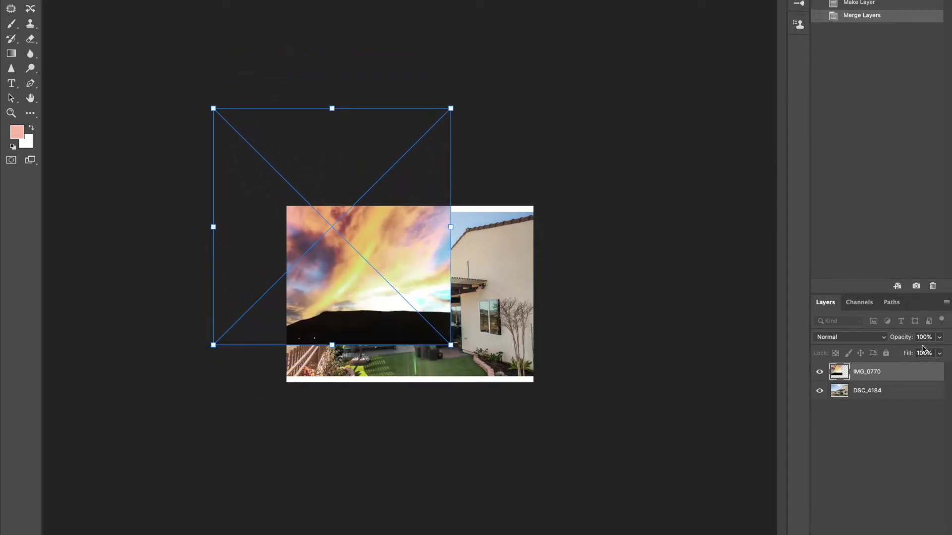
left_click(939, 353)
Lower the sky layer's fill to 64% and roughly move, widen and rotate it
left_click_drag(941, 366, 921, 369)
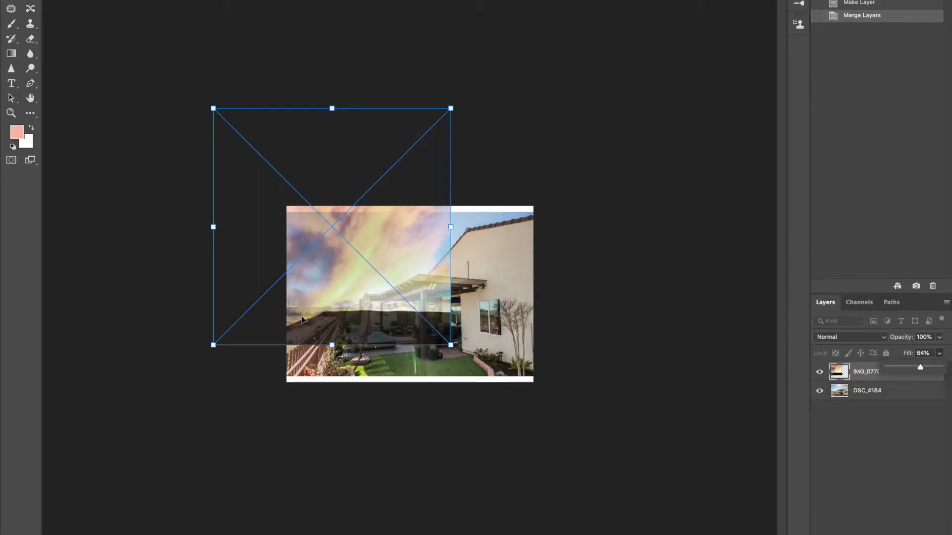
left_click_drag(369, 306, 370, 308)
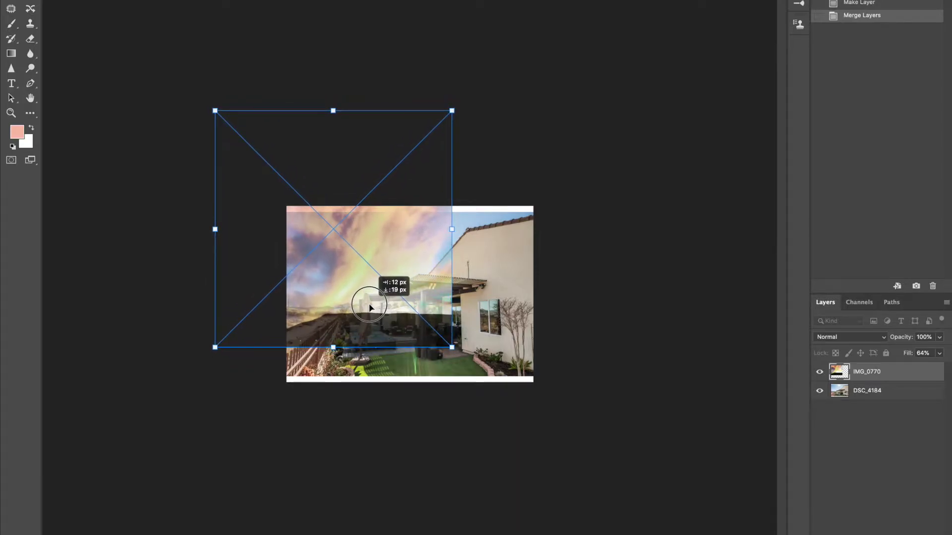
left_click_drag(451, 230, 518, 229)
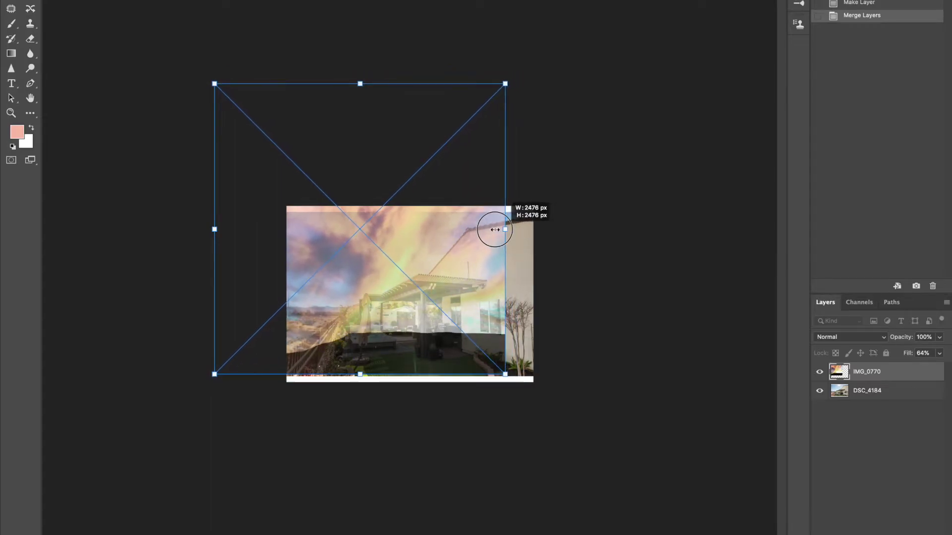
left_click_drag(517, 229, 494, 229)
left_click_drag(508, 372, 446, 384)
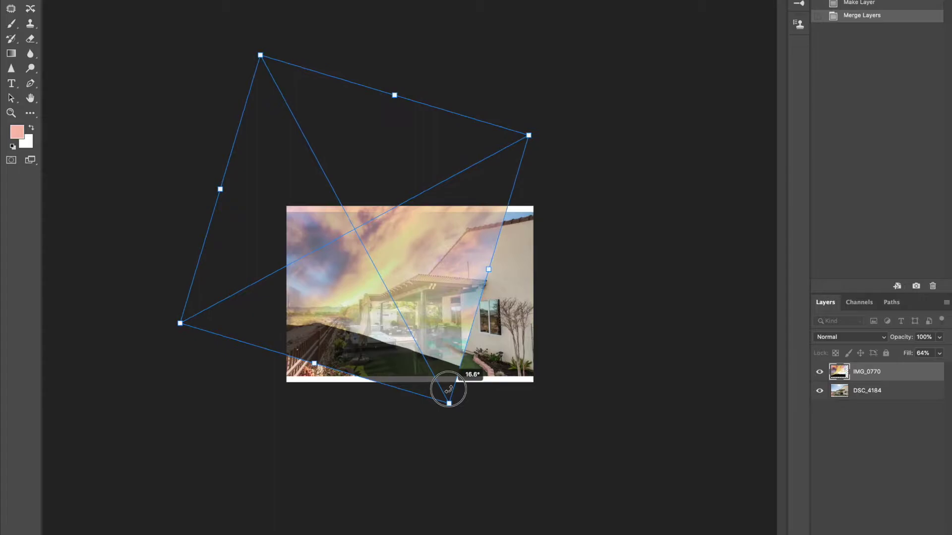
left_click_drag(362, 299, 362, 290)
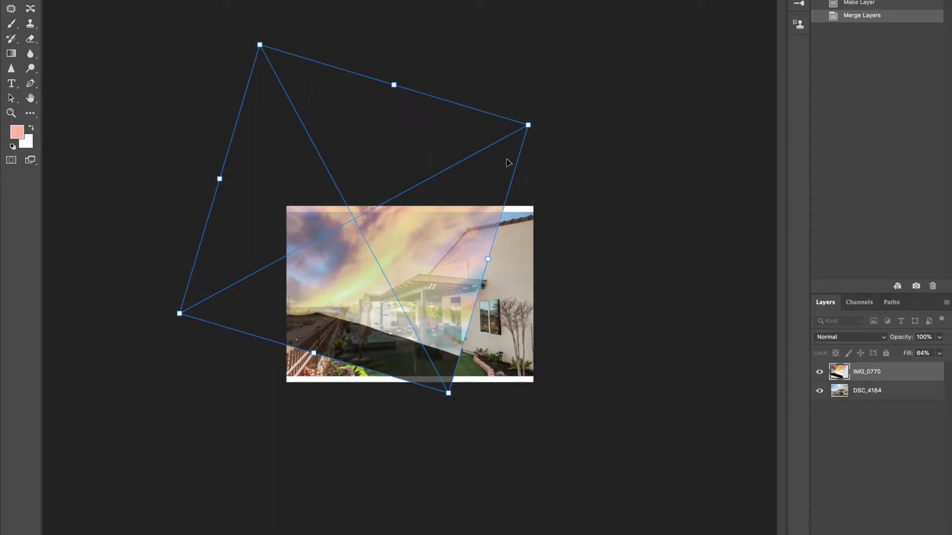
Scale and rotate the sky about 26° over the roofline, then commit the transform
left_click_drag(529, 125, 587, 121)
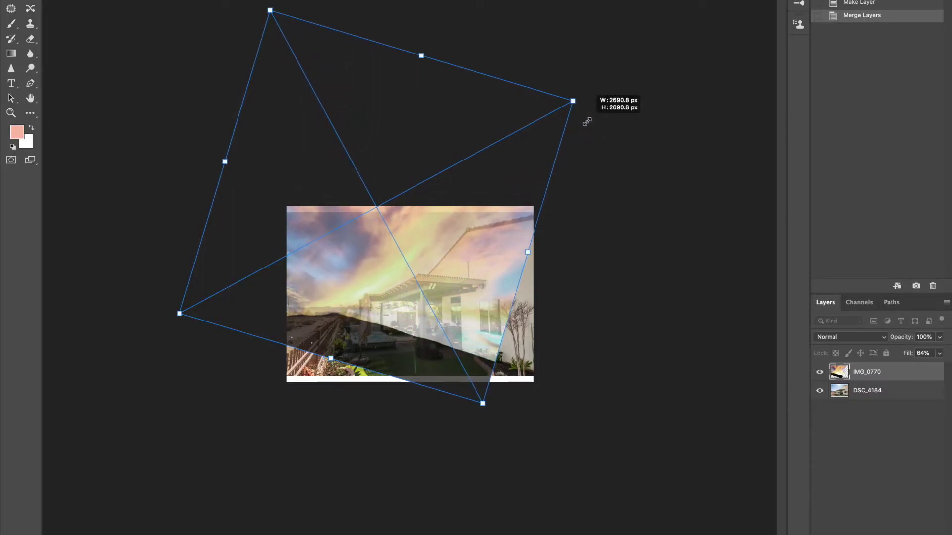
left_click(447, 294)
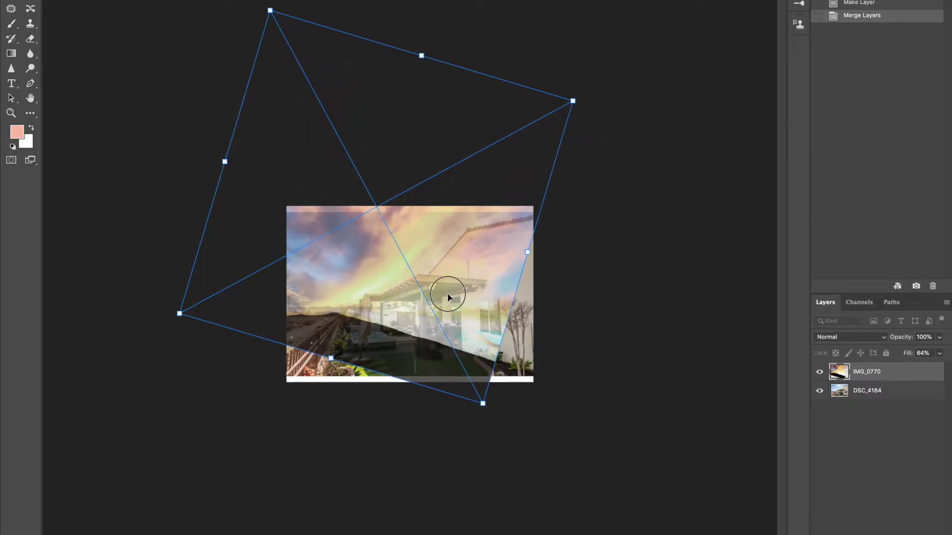
left_click_drag(448, 293, 416, 292)
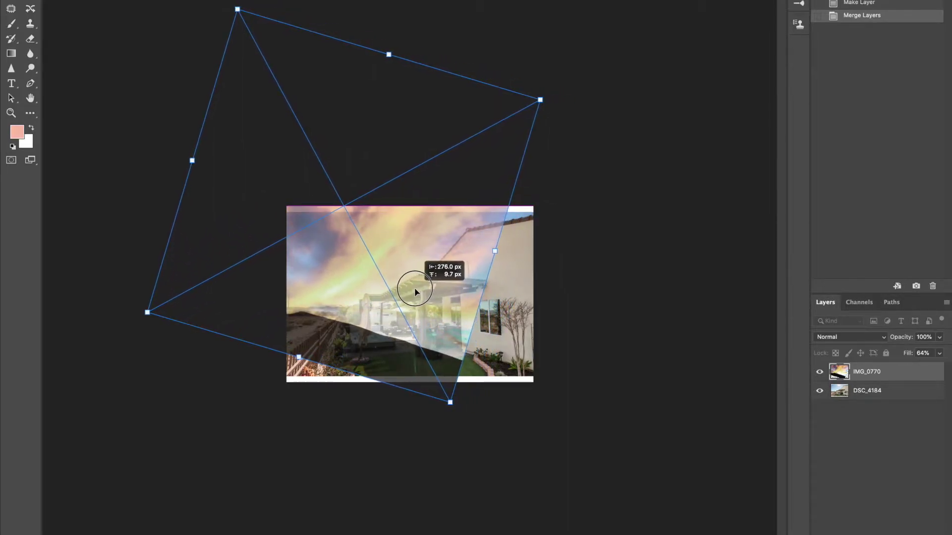
left_click_drag(416, 292, 440, 294)
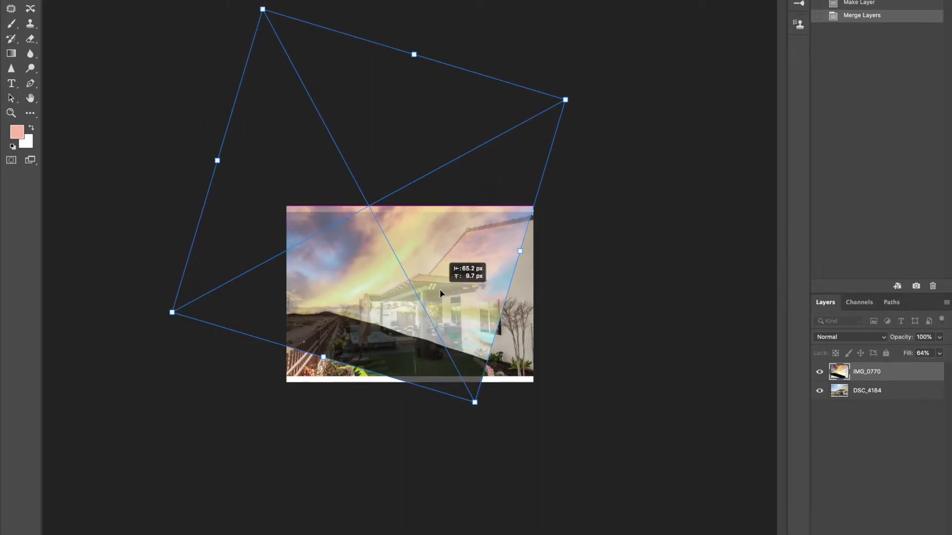
left_click_drag(526, 320, 498, 339)
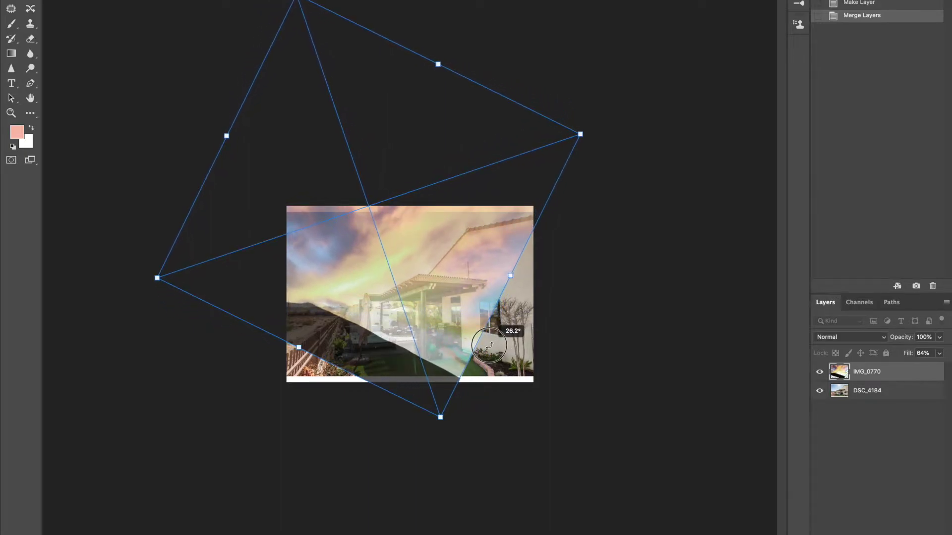
left_click_drag(436, 312, 440, 318)
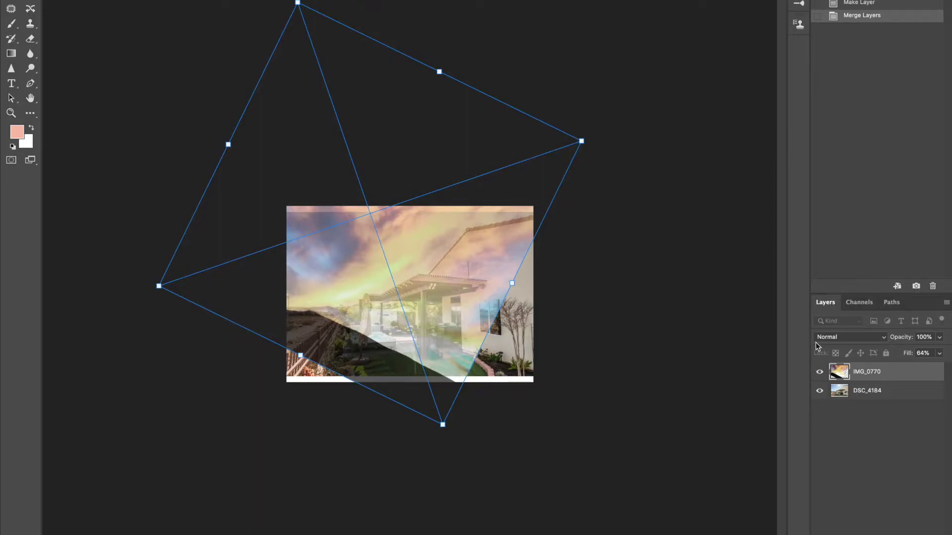
key("Return")
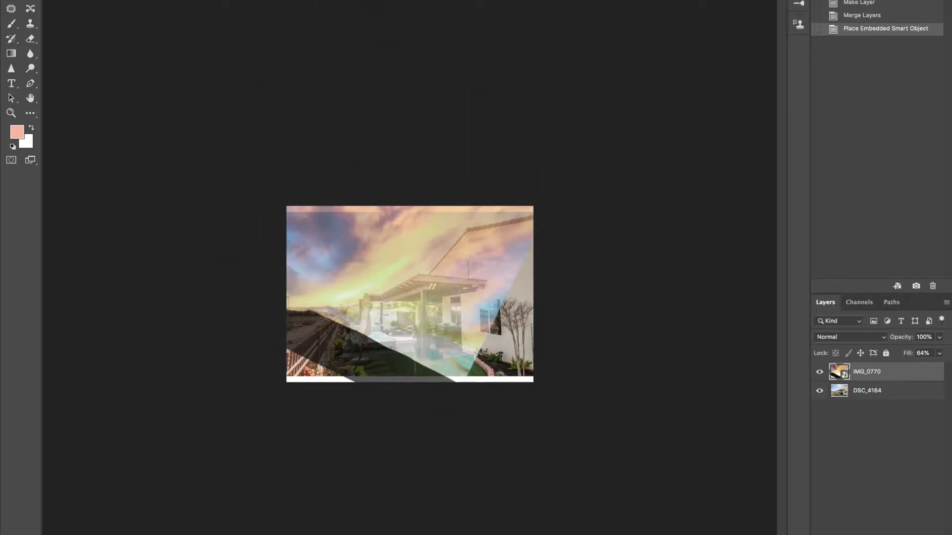
Return the sky layer to full fill, add a Hide All layer mask, and zoom in
left_click(939, 358)
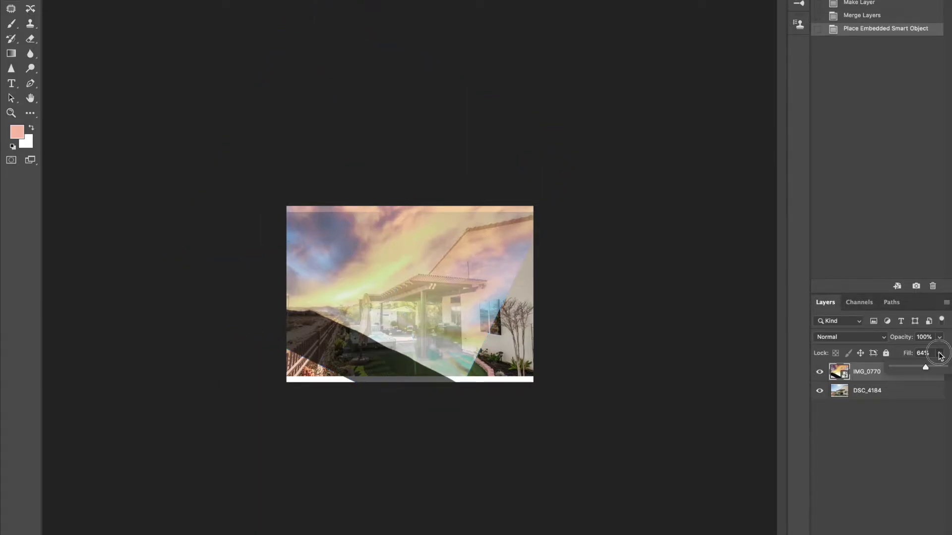
left_click_drag(926, 367, 945, 367)
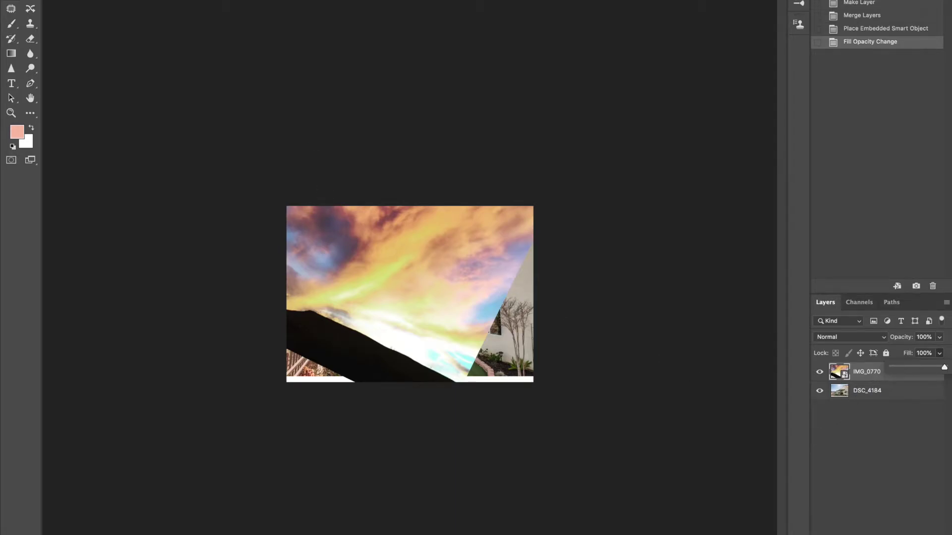
left_click(179, 0)
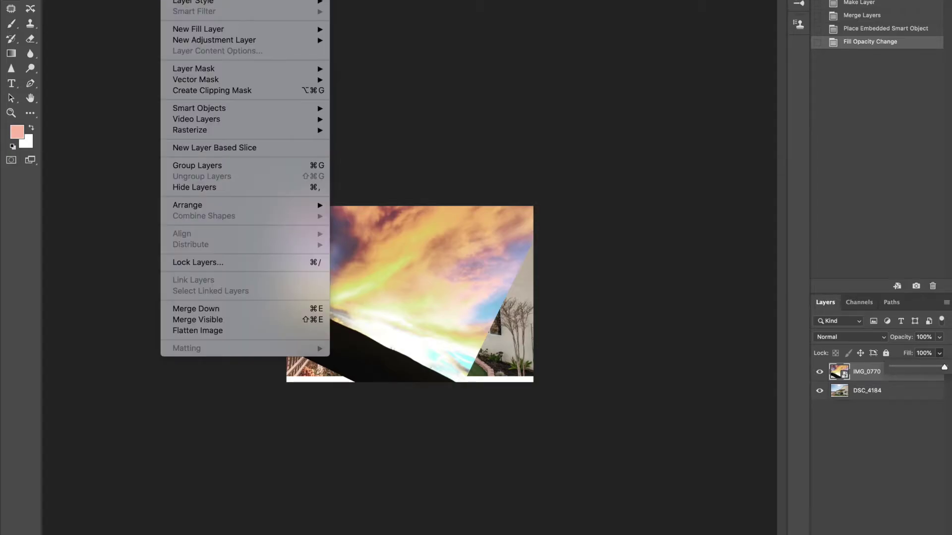
mouse_move(194, 69)
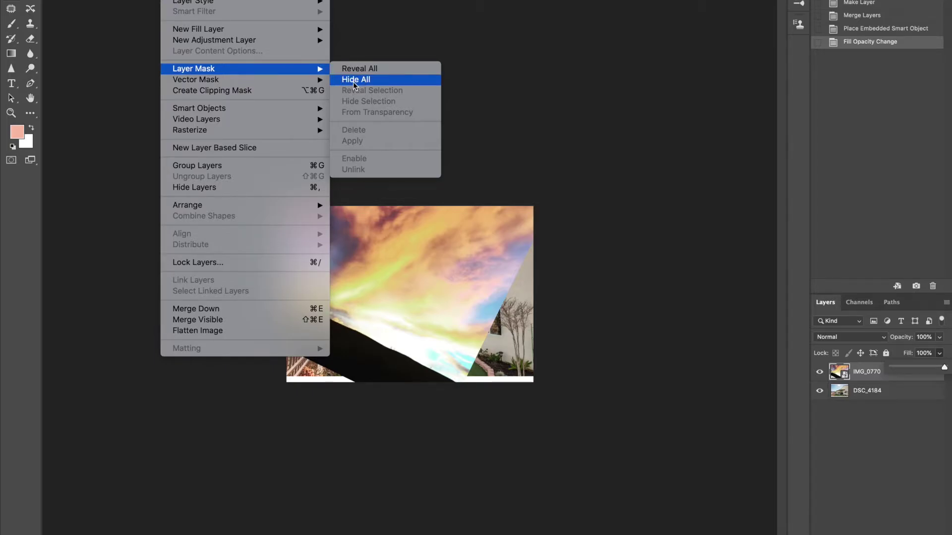
left_click(354, 80)
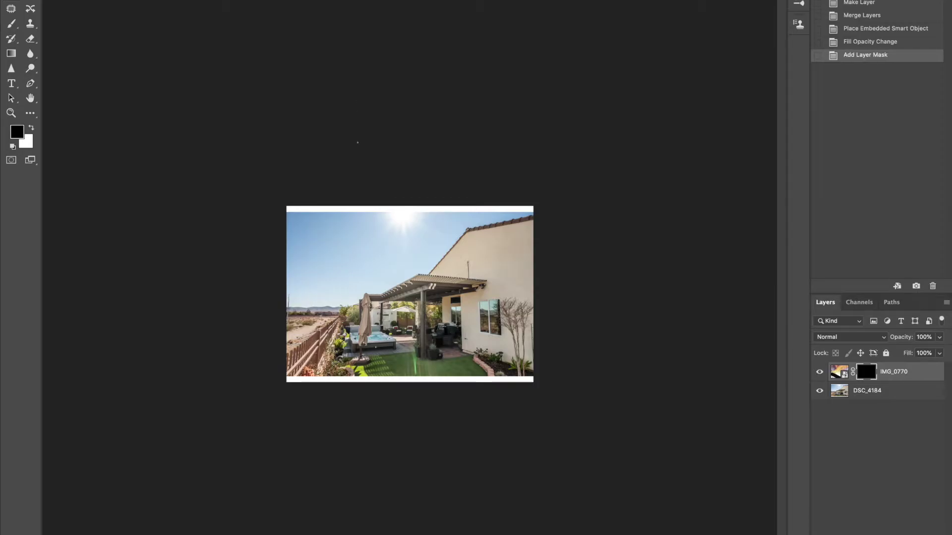
key("ctrl+plus")
key("ctrl+plus")
key("ctrl+plus")
key("ctrl+minus")
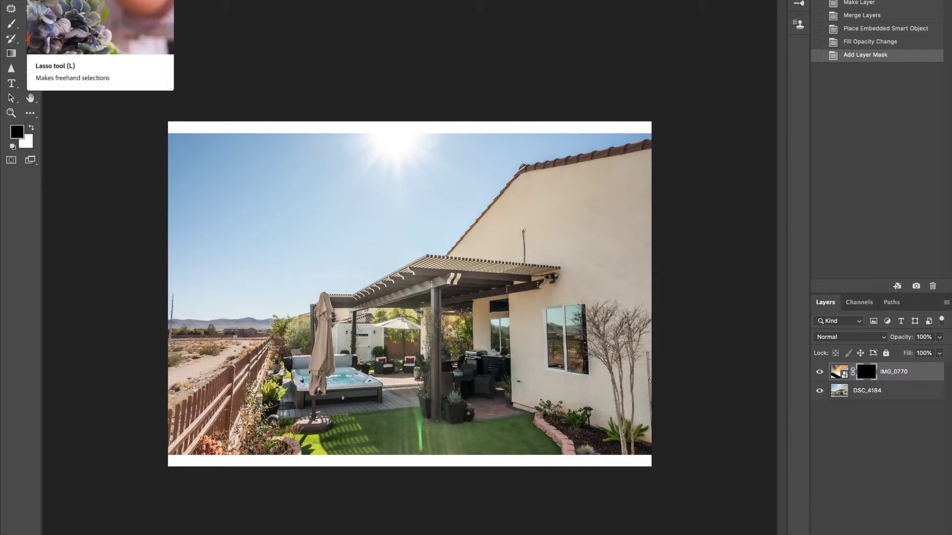
left_click(31, 159)
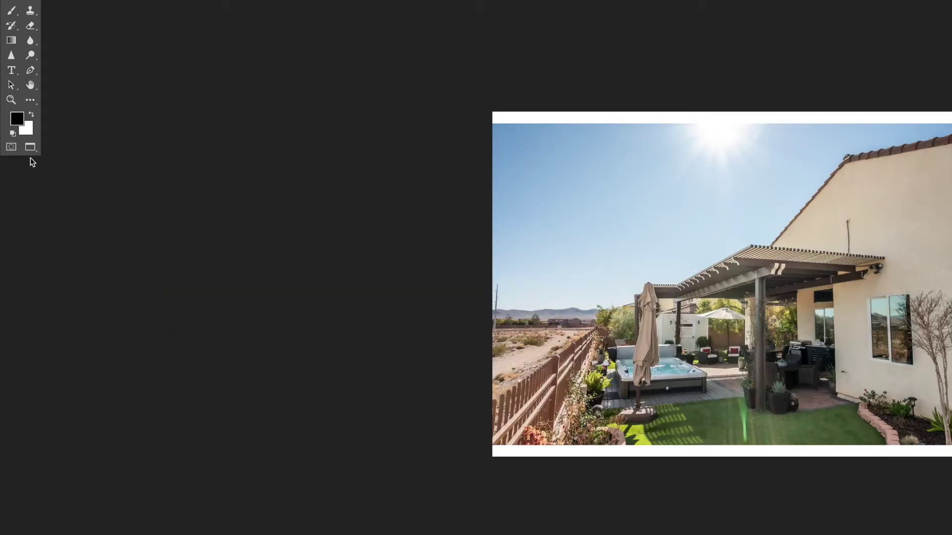
left_click(31, 148)
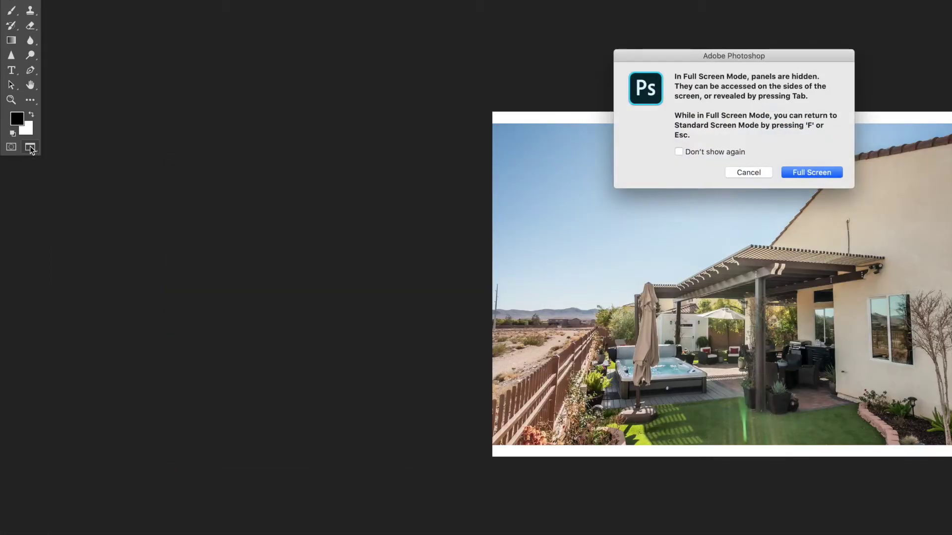
left_click(741, 172)
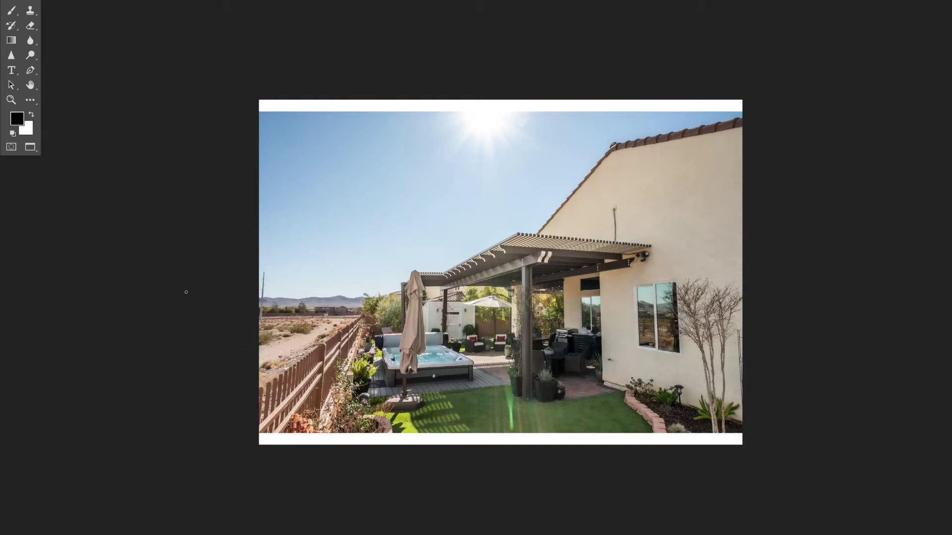
left_click(30, 149)
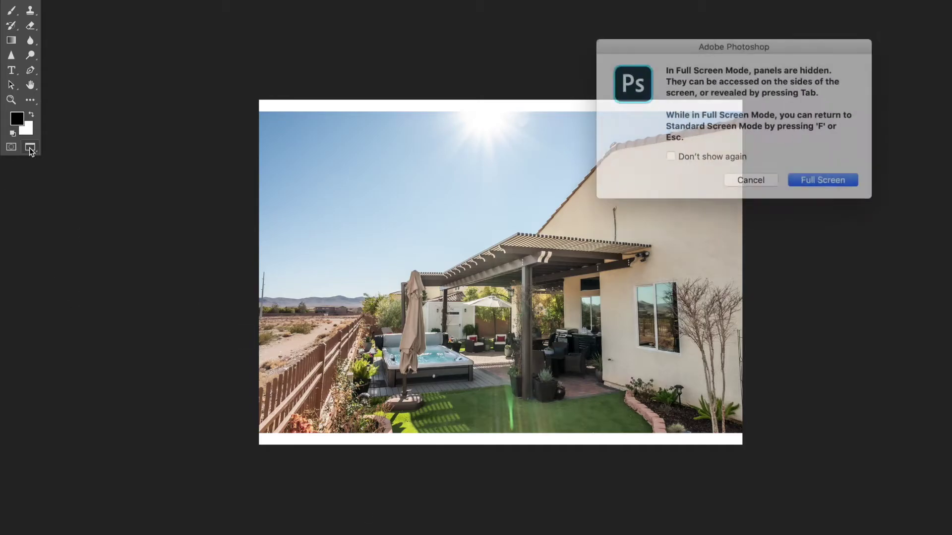
left_click(821, 173)
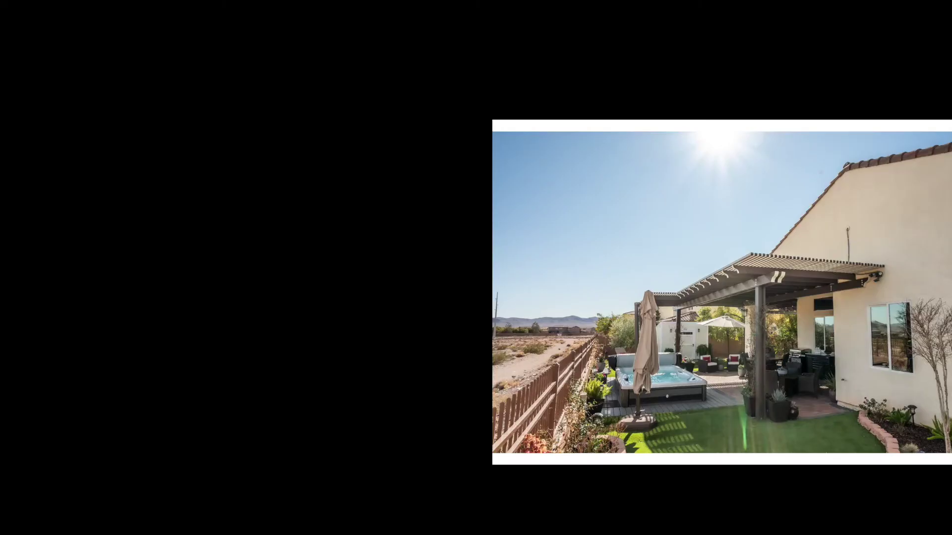
key("f")
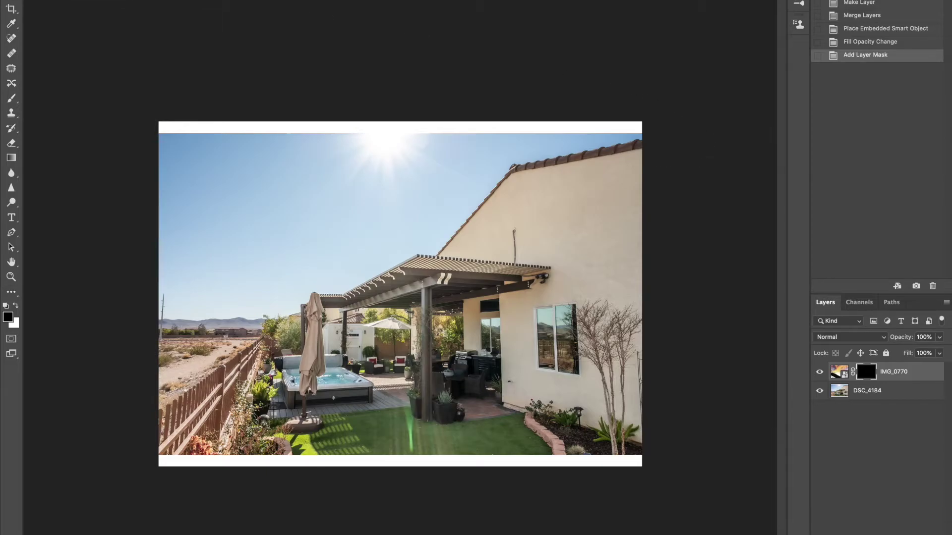
left_click(148, 109)
Start the Polygonal Lasso outline along the mountain horizon to the pergola post
scroll(157, 320, "up", 1)
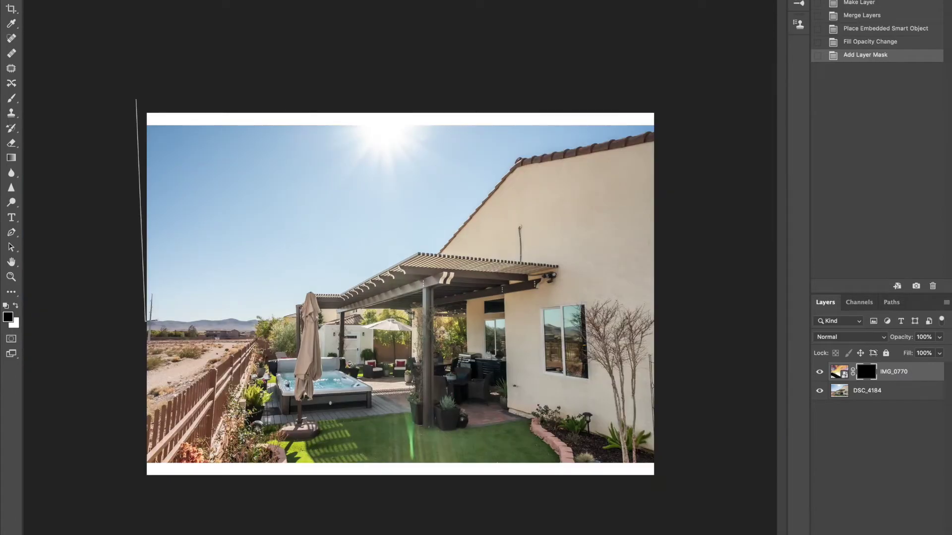
scroll(157, 321, "up", 3)
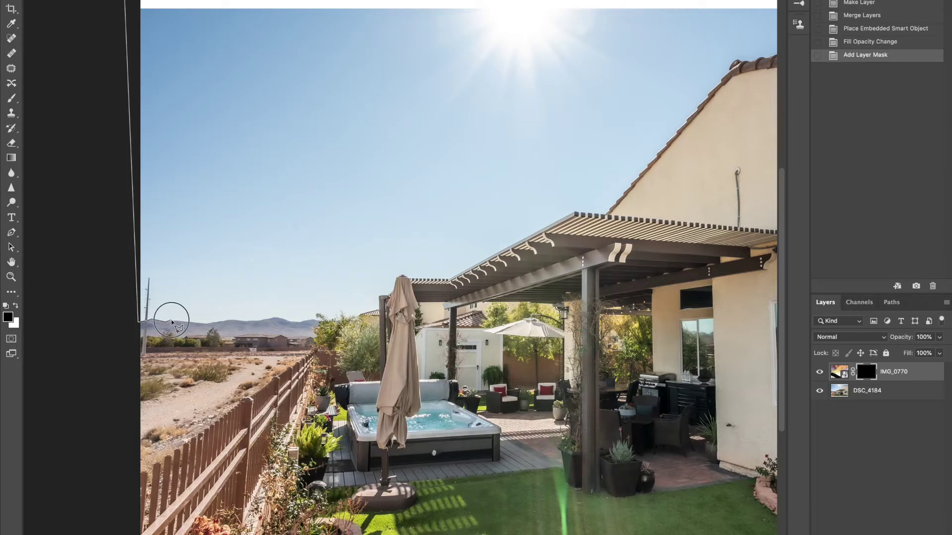
left_click(217, 323)
left_click(242, 322)
left_click(317, 322)
left_click(354, 319)
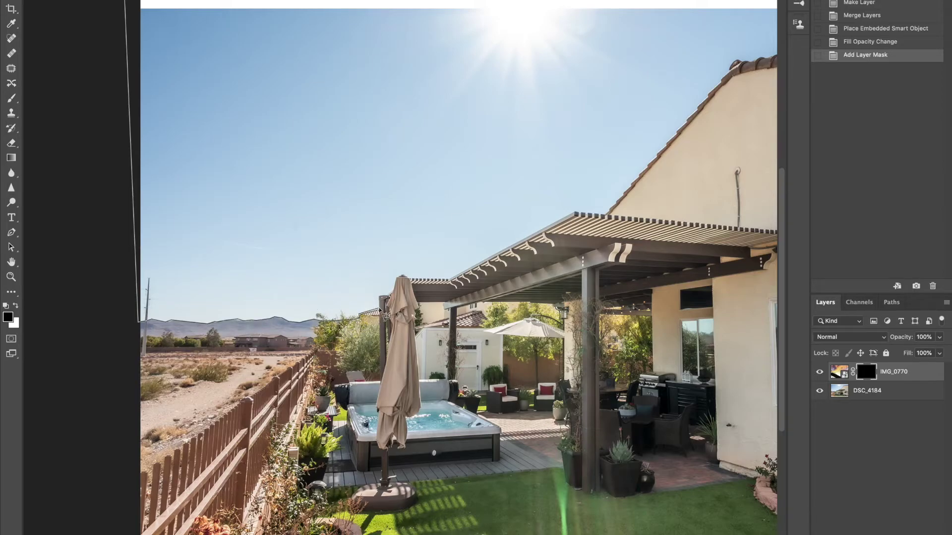
left_click(379, 311)
Trace around the umbrella top, pergola roof and house roofline, then close the selection
left_click(394, 290)
left_click(397, 279)
left_click(401, 275)
left_click(406, 277)
left_click(449, 282)
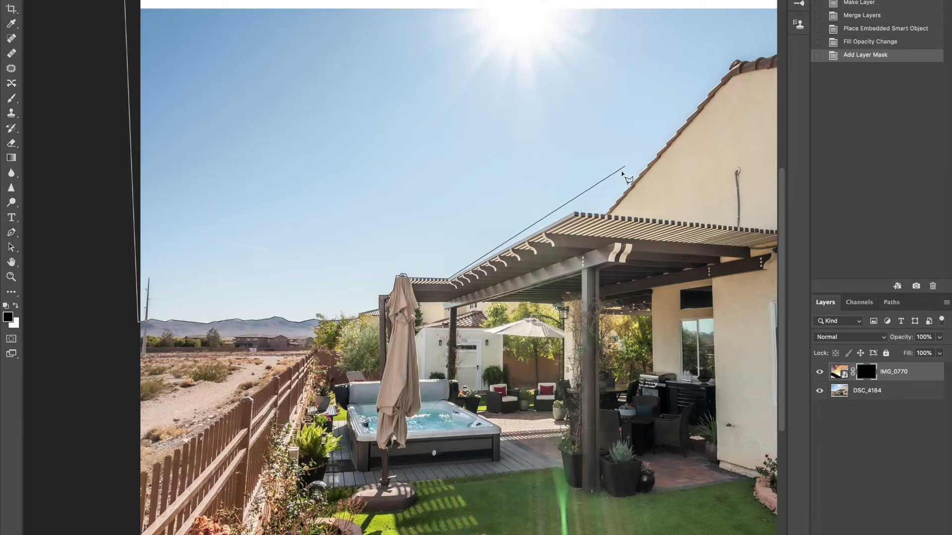
left_click(575, 213)
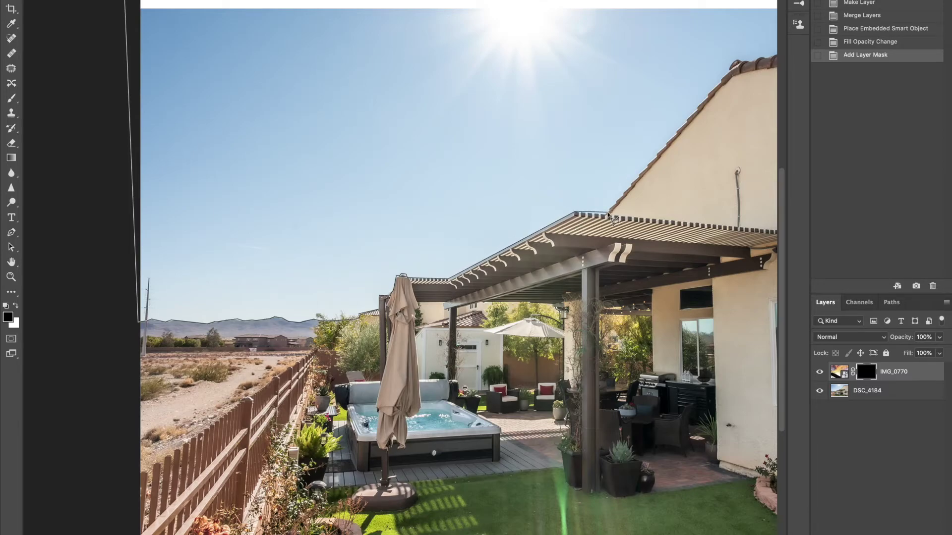
left_click(625, 192)
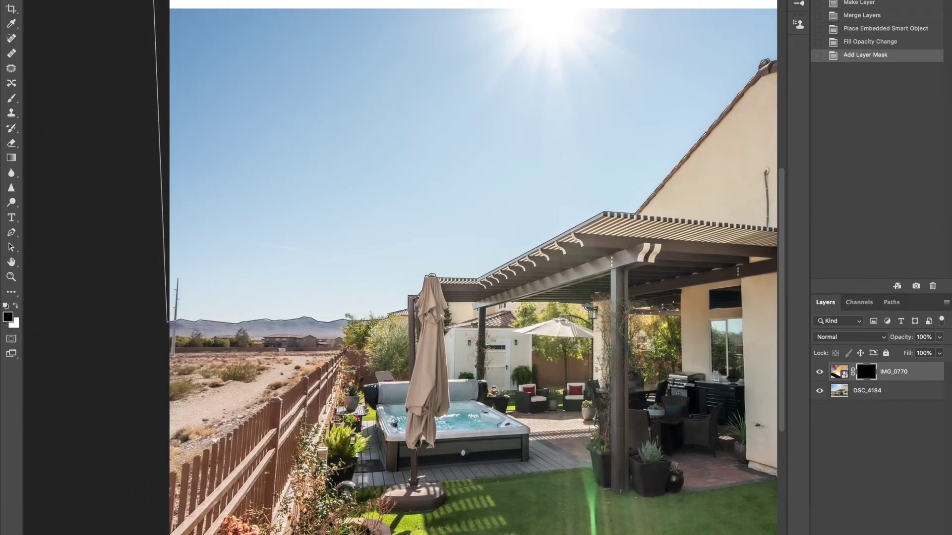
double_click(154, 1)
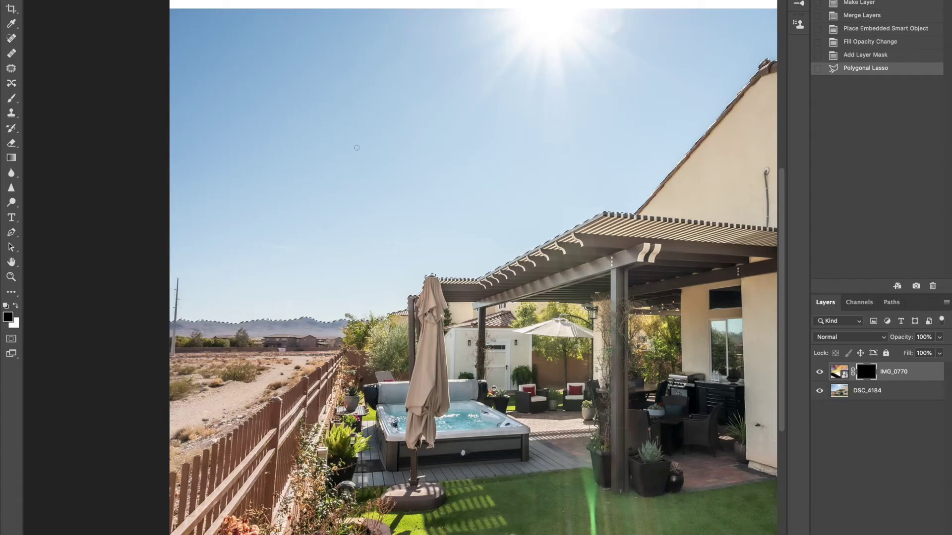
Set up a soft 118 px Eraser and start revealing sunset clouds in the upper sky
left_click(12, 143)
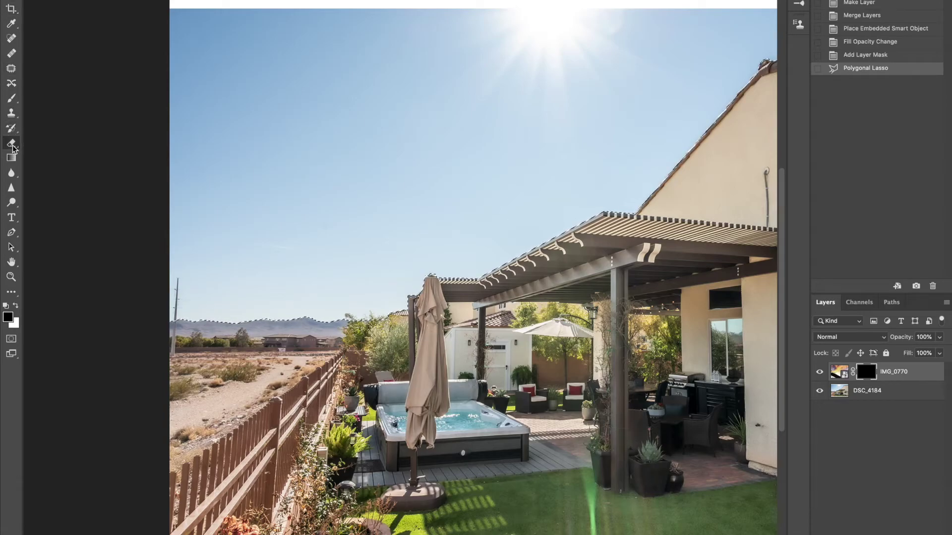
right_click(381, 124)
left_click_drag(457, 152, 479, 149)
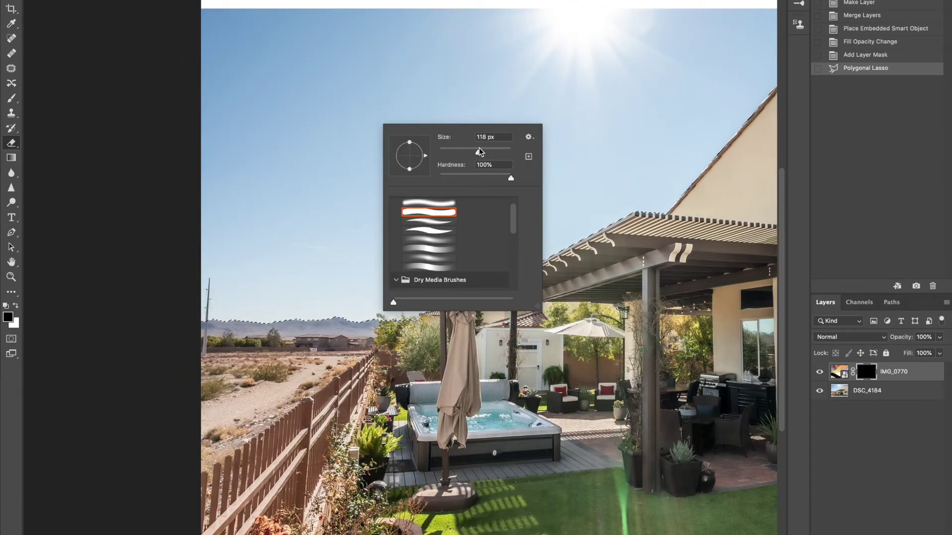
left_click(440, 178)
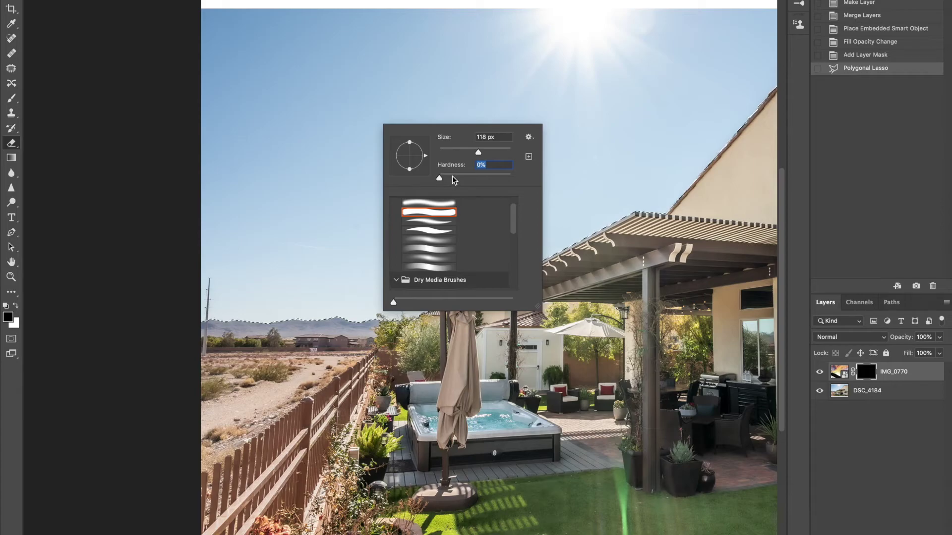
left_click_drag(439, 178, 445, 178)
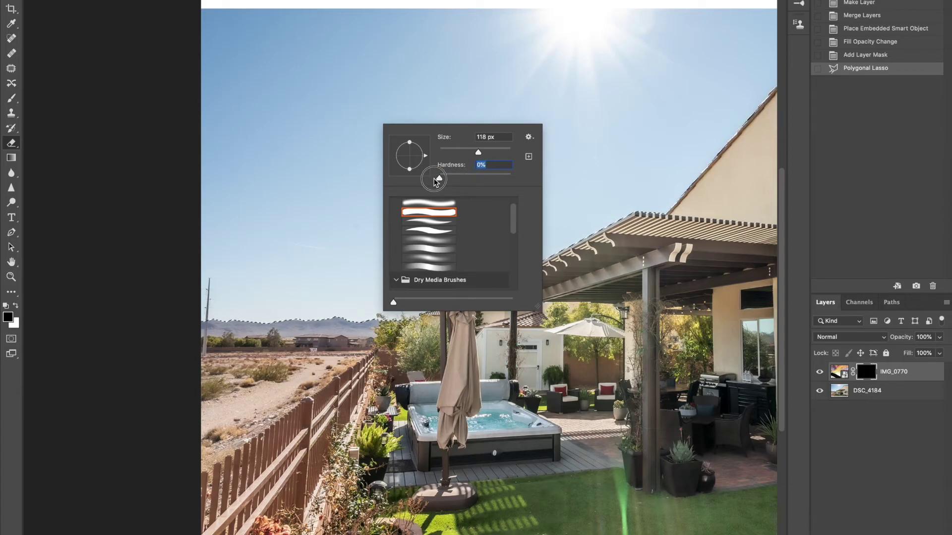
mouse_move(445, 178)
left_mouse_down()
mouse_move(458, 178)
mouse_move(419, 179)
left_mouse_up()
left_click(313, 108)
mouse_move(312, 108)
left_mouse_down()
mouse_move(565, 78)
mouse_move(631, 36)
mouse_move(415, 11)
mouse_move(104, 3)
left_mouse_up()
Erase across the selected sky down to the horizon, then fit the image on screen
left_click_drag(233, 89, 545, 107)
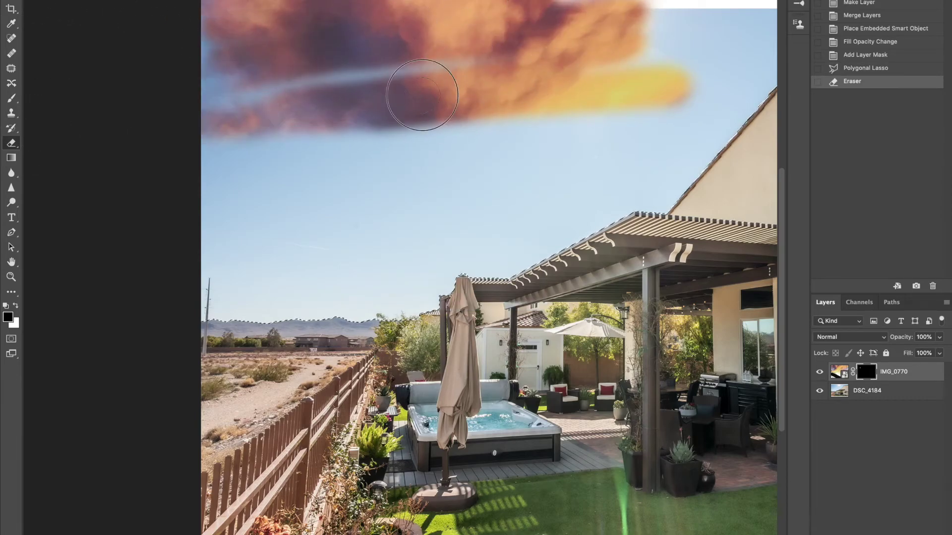
right_click(379, 105)
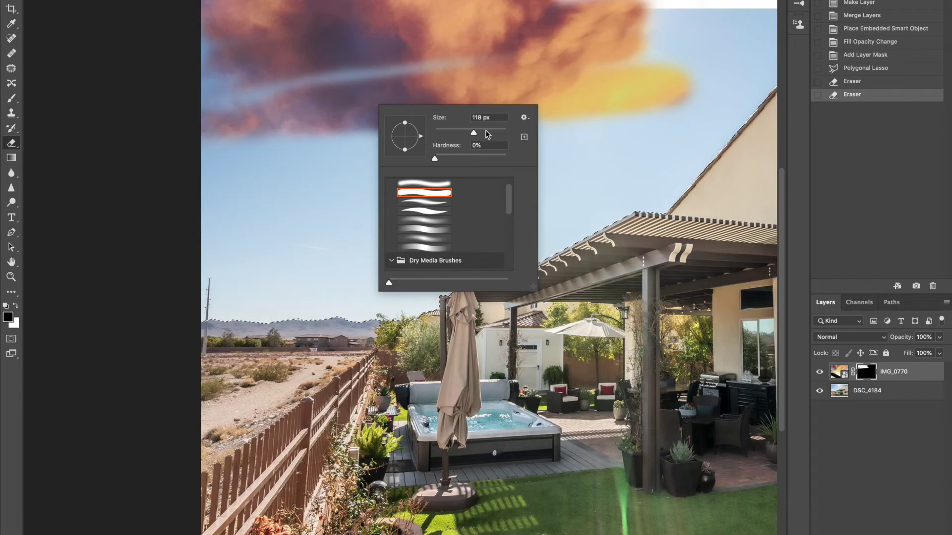
mouse_move(446, 82)
left_mouse_down()
mouse_move(233, 99)
mouse_move(248, 183)
mouse_move(170, 251)
mouse_move(340, 308)
mouse_move(595, 209)
mouse_move(460, 229)
left_mouse_up()
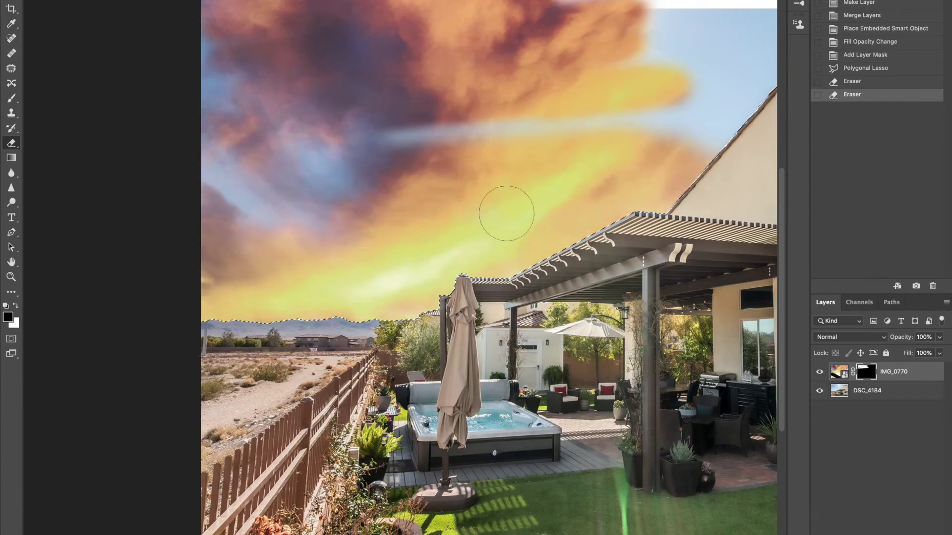
mouse_move(694, 45)
left_mouse_down()
mouse_move(451, 95)
mouse_move(549, 128)
mouse_move(538, 46)
left_mouse_up()
mouse_move(467, 25)
left_mouse_down()
mouse_move(389, 142)
mouse_move(320, 9)
left_mouse_up()
scroll(381, 139, "right", 10)
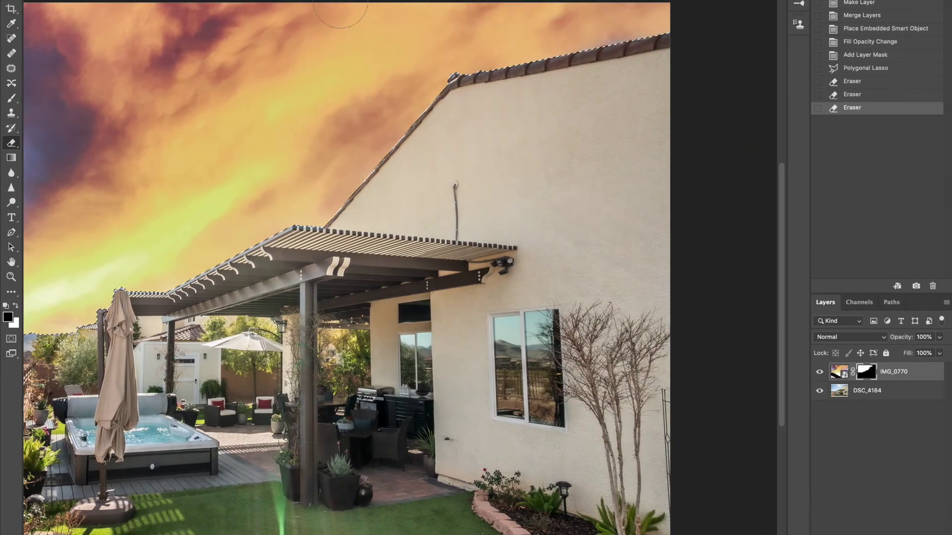
left_click_drag(149, 24, 109, 167)
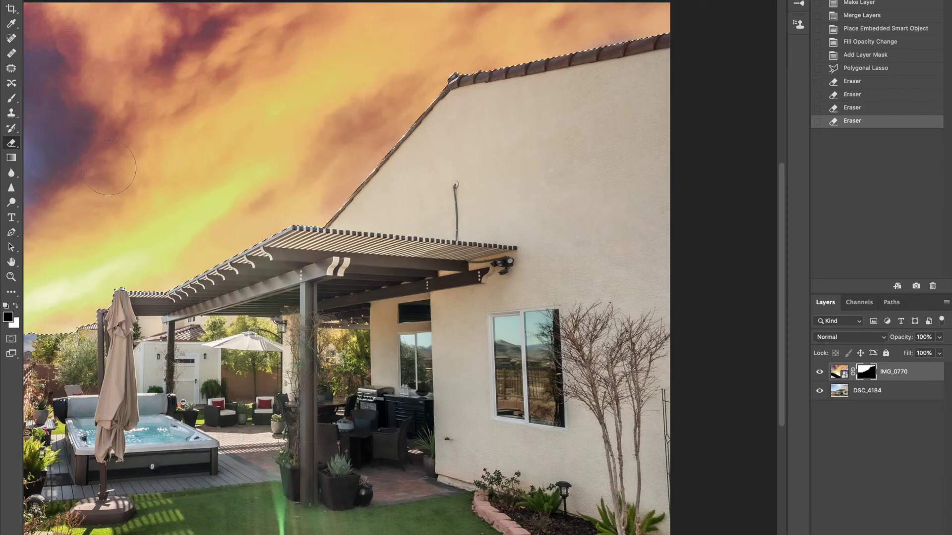
key("ctrl+0")
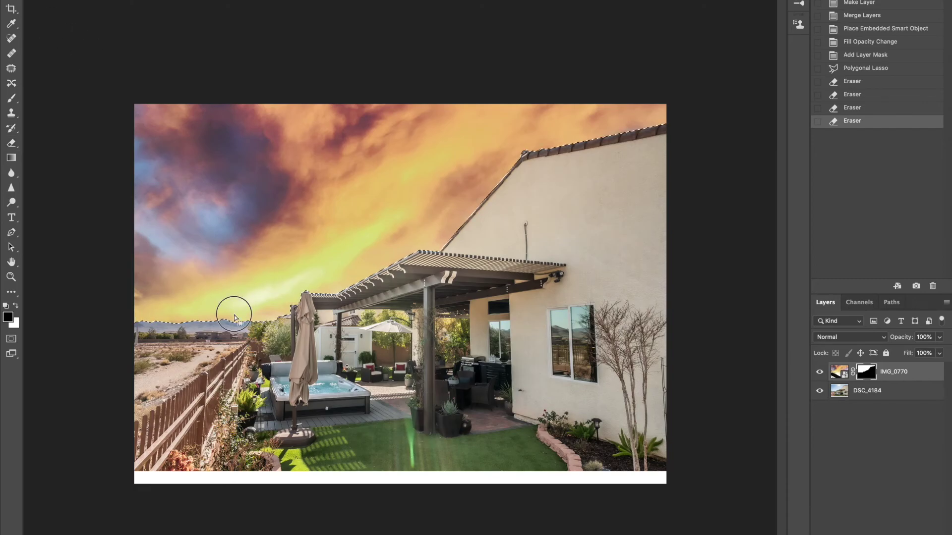
Deselect the sky and crop away the white strip along the photo's bottom
key("ctrl+d")
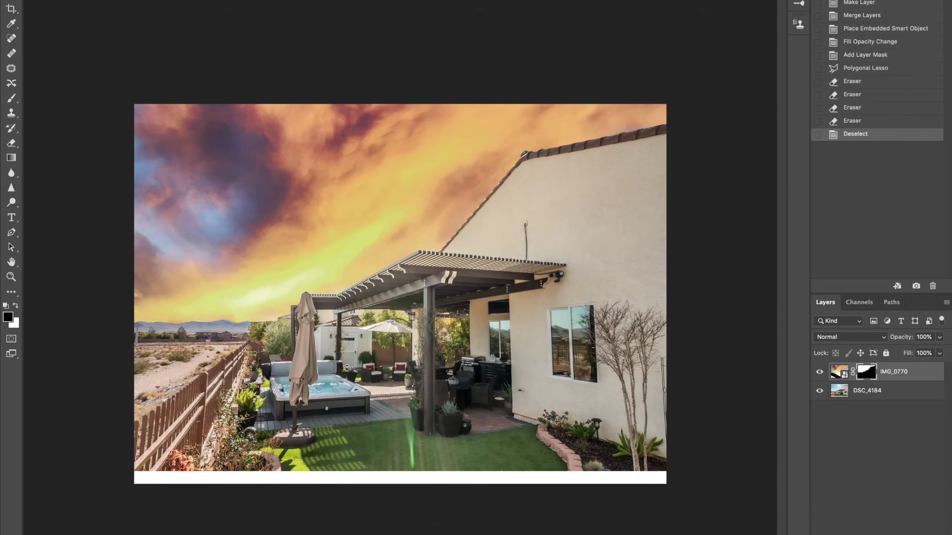
left_click(11, 9)
left_click_drag(400, 488, 402, 484)
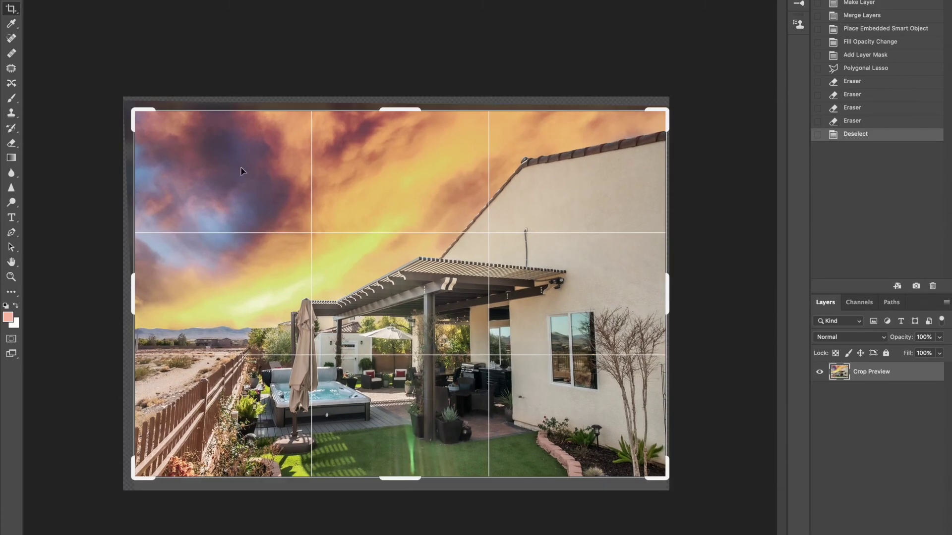
left_click(10, 9)
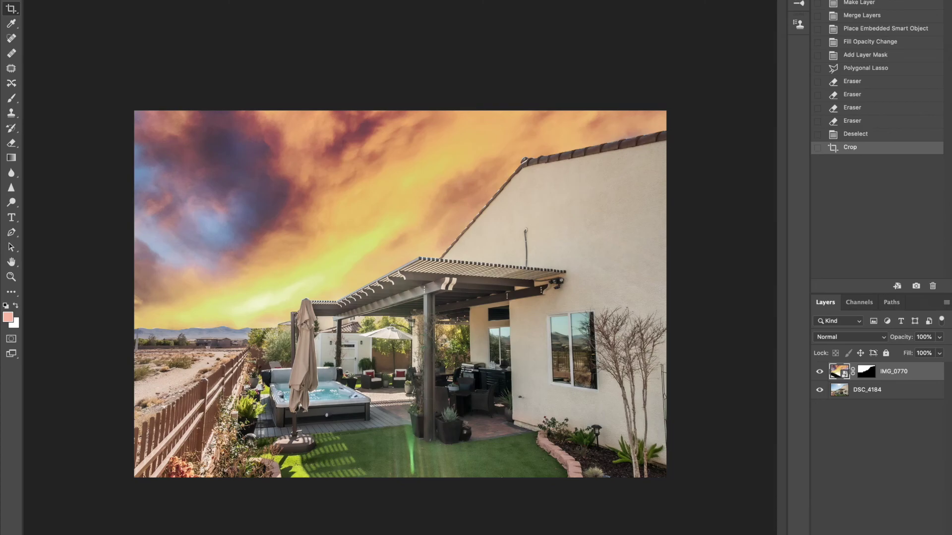